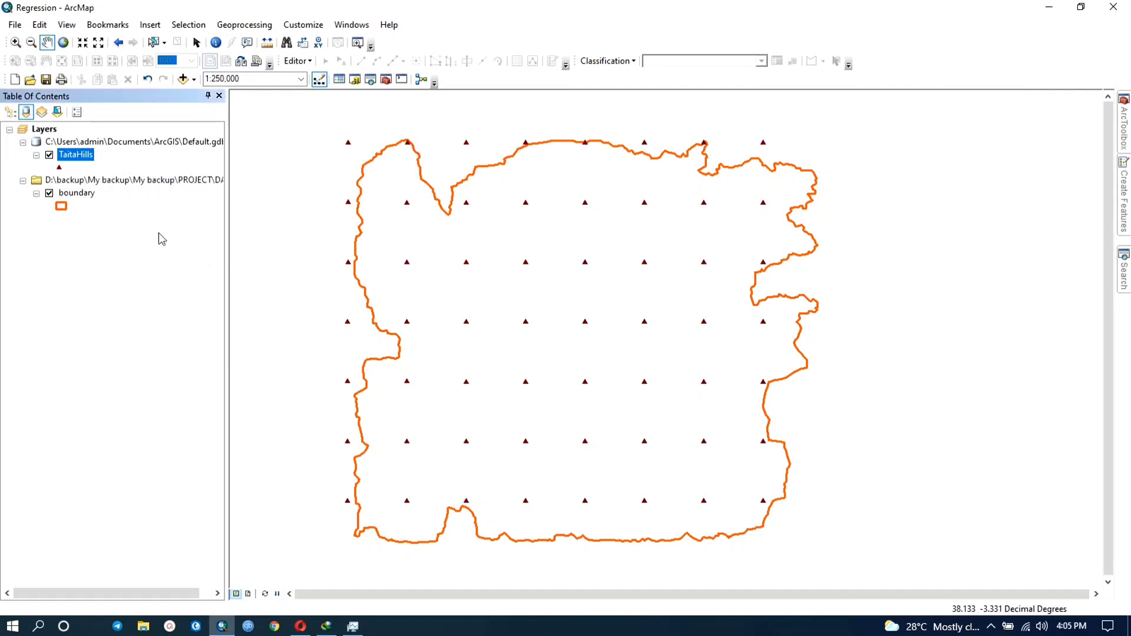
Open the TaitaHills attribute table, reposition it to inspect the records, then close it.
right_click(65, 157)
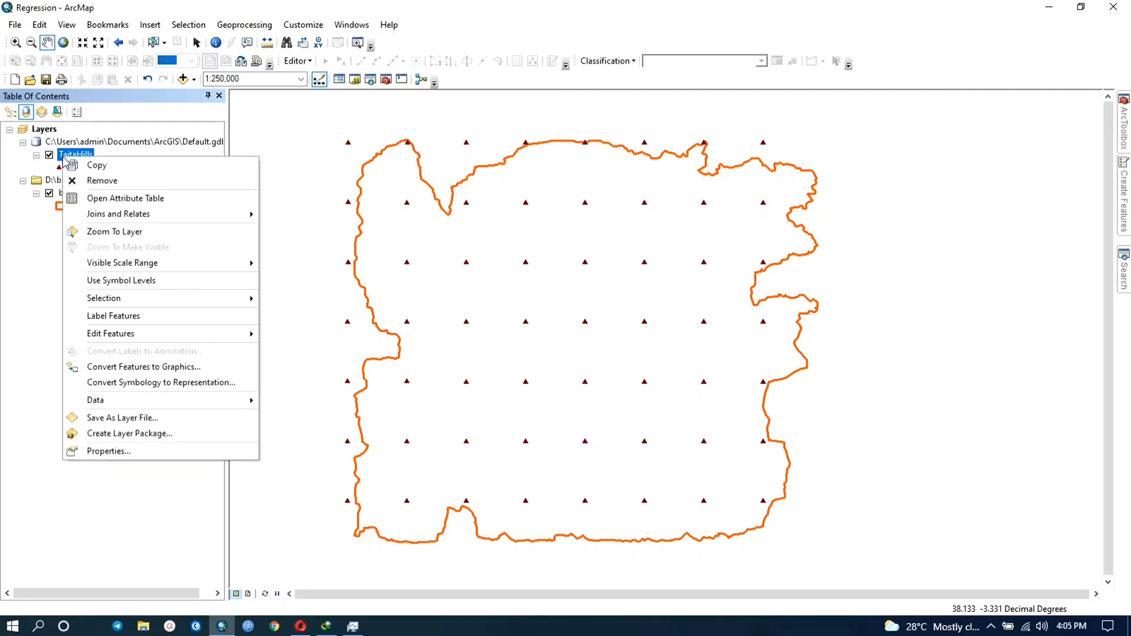
left_click(114, 201)
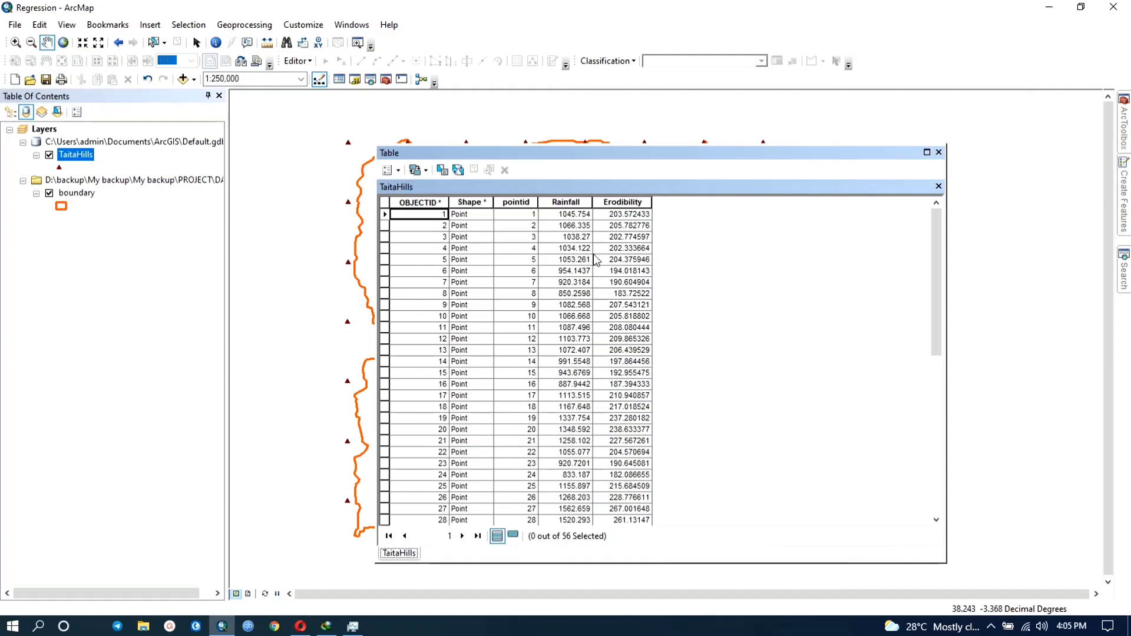
left_click_drag(640, 153, 624, 97)
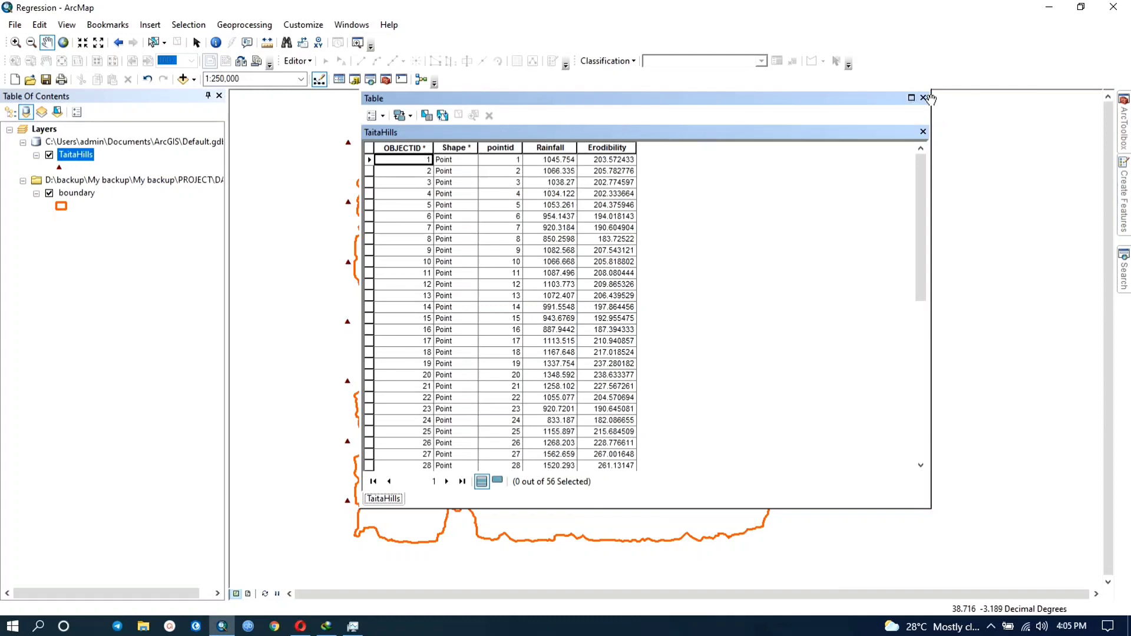
left_click(925, 98)
Expand Modeling Spatial Relationships and launch the Ordinary Least Squares tool.
mouse_move(1126, 144)
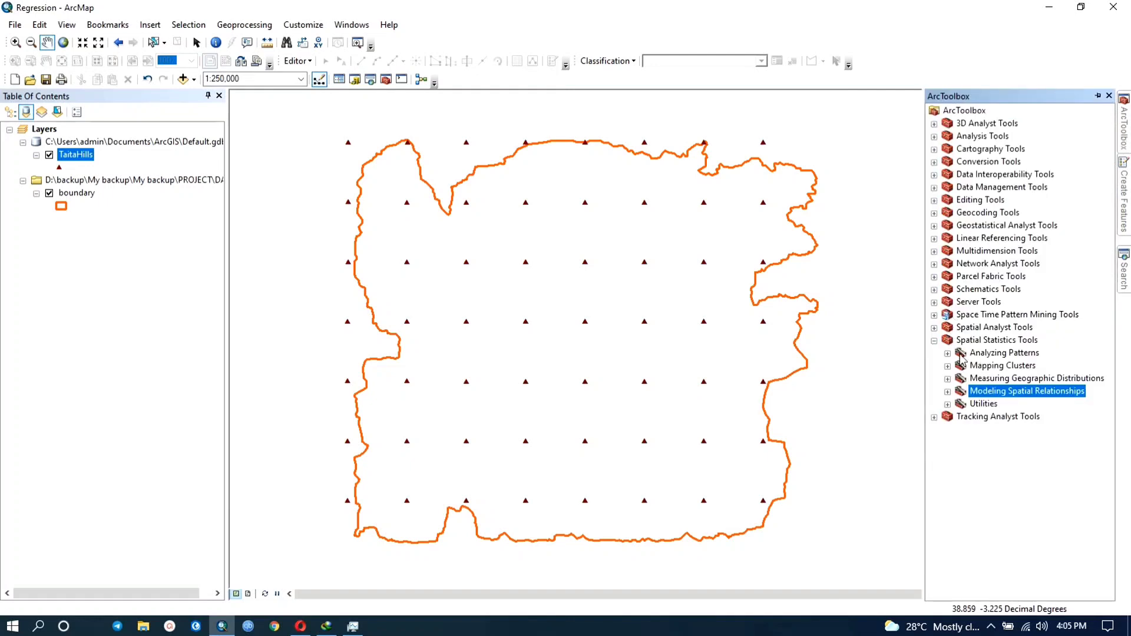
left_click(948, 392)
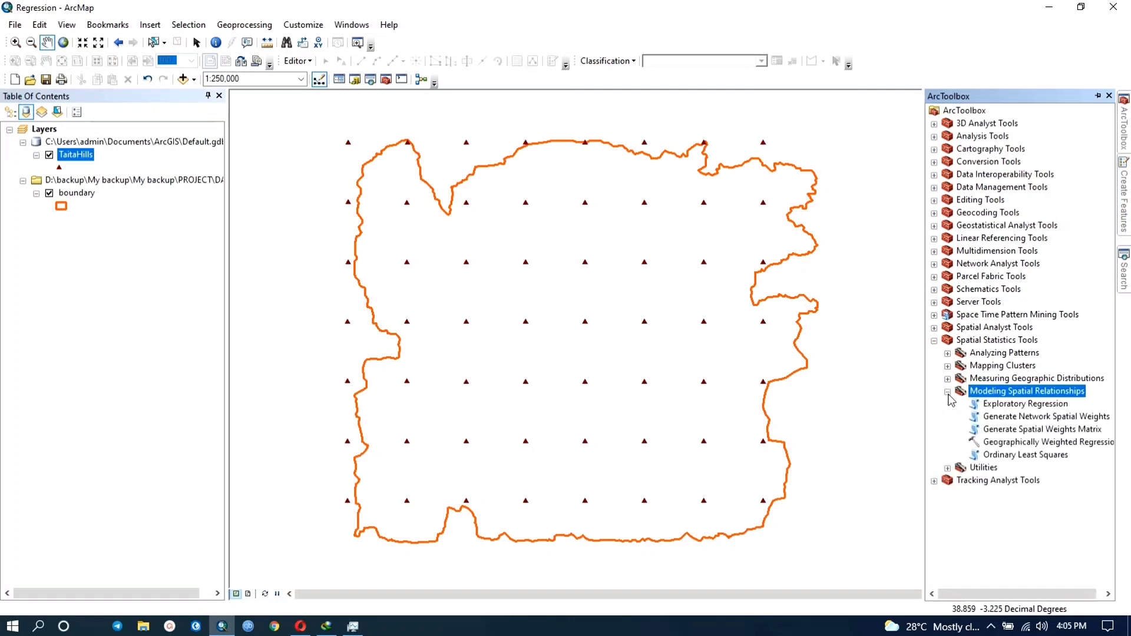
left_click(1018, 455)
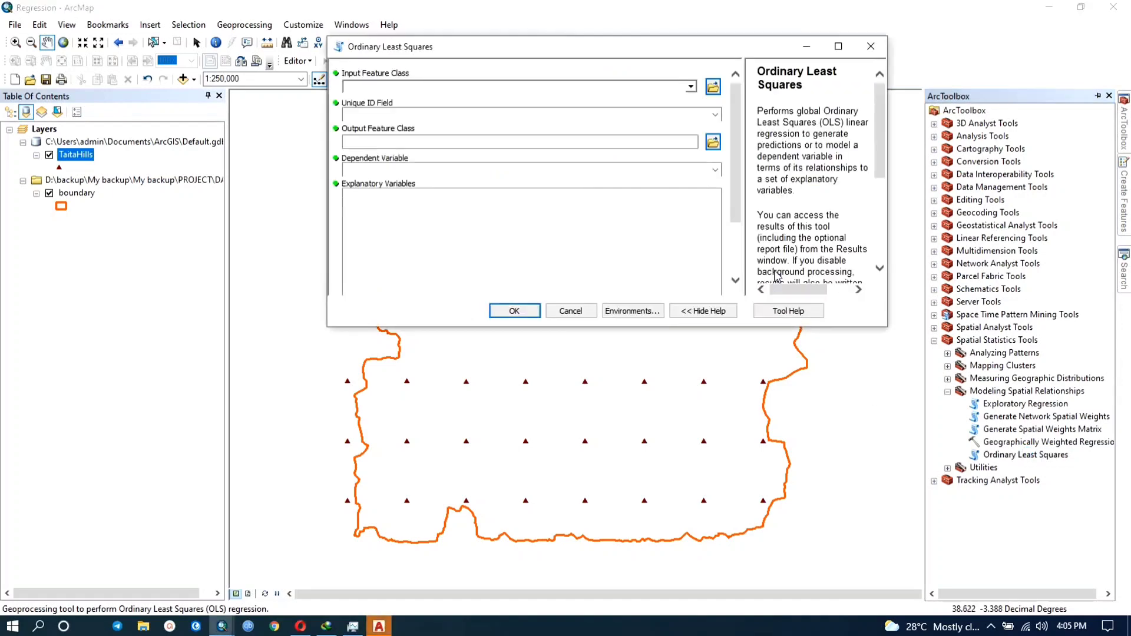
Choose TaitaHills as the input feature class and pointid as the unique ID field.
left_click(692, 87)
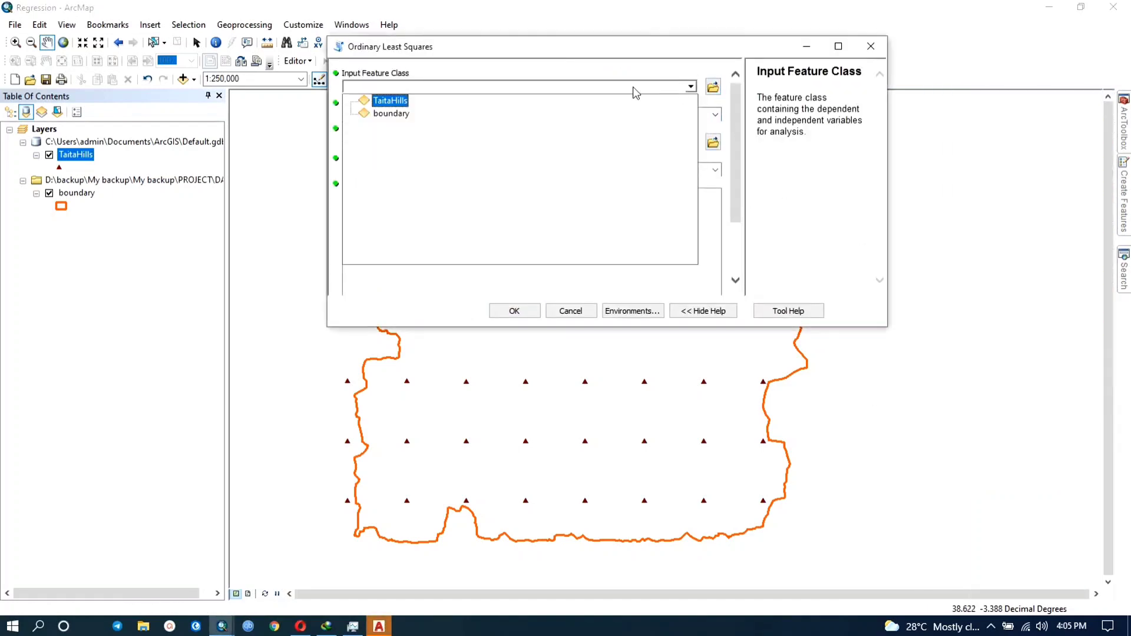
left_click(382, 101)
left_click(459, 115)
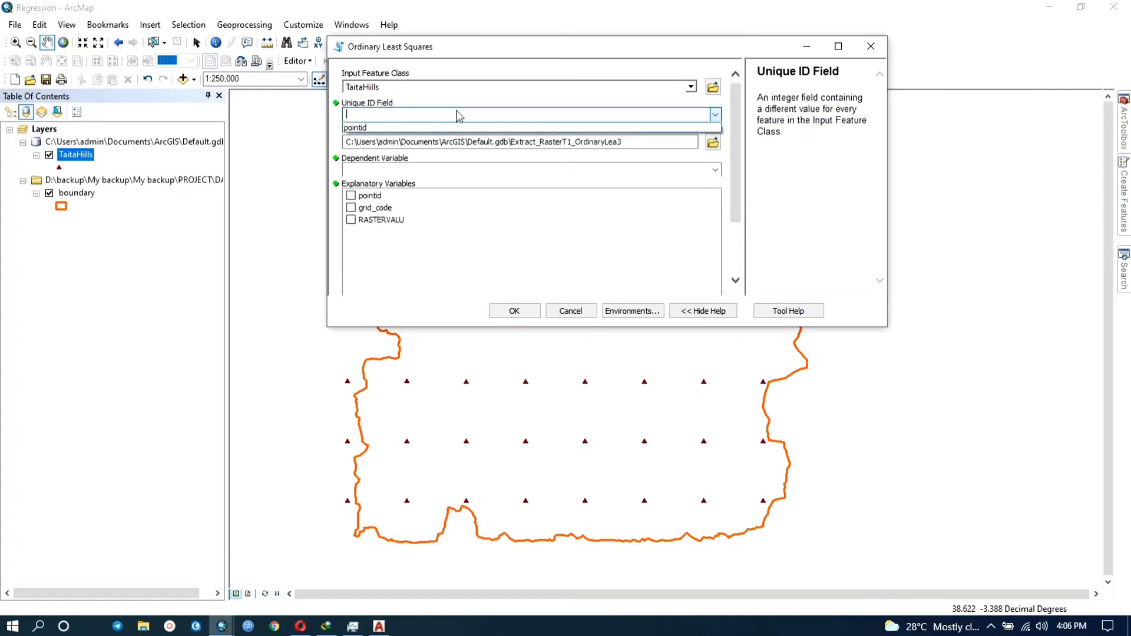
left_click(378, 127)
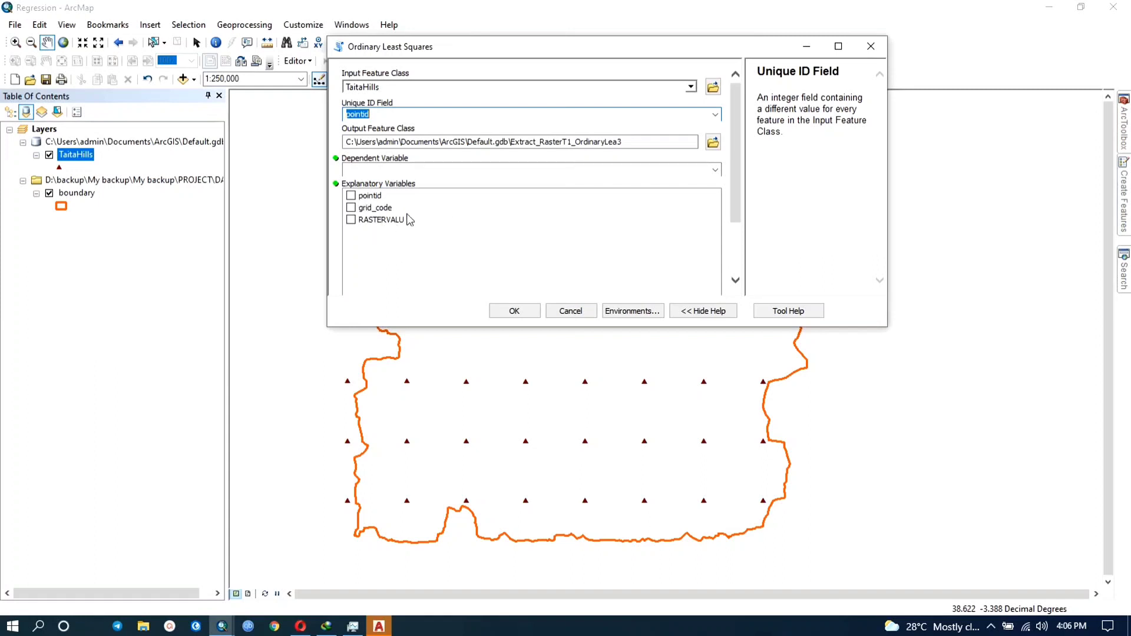
Regress RASTERVALU as dependent variable on grid_code as explanatory variable and run the tool.
left_click(720, 171)
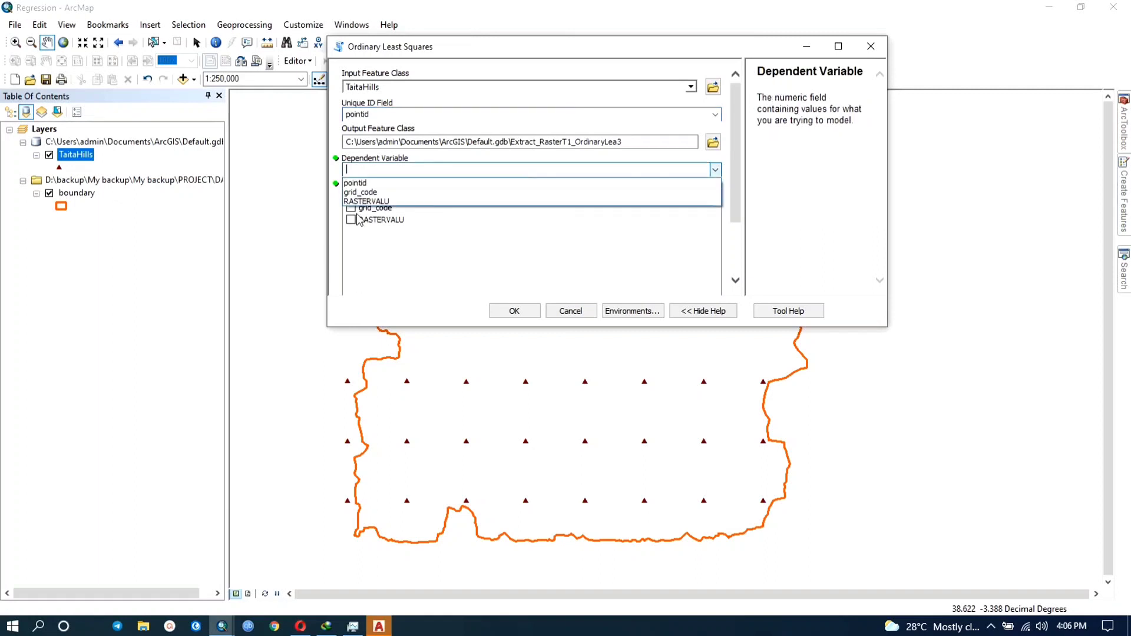
left_click(374, 202)
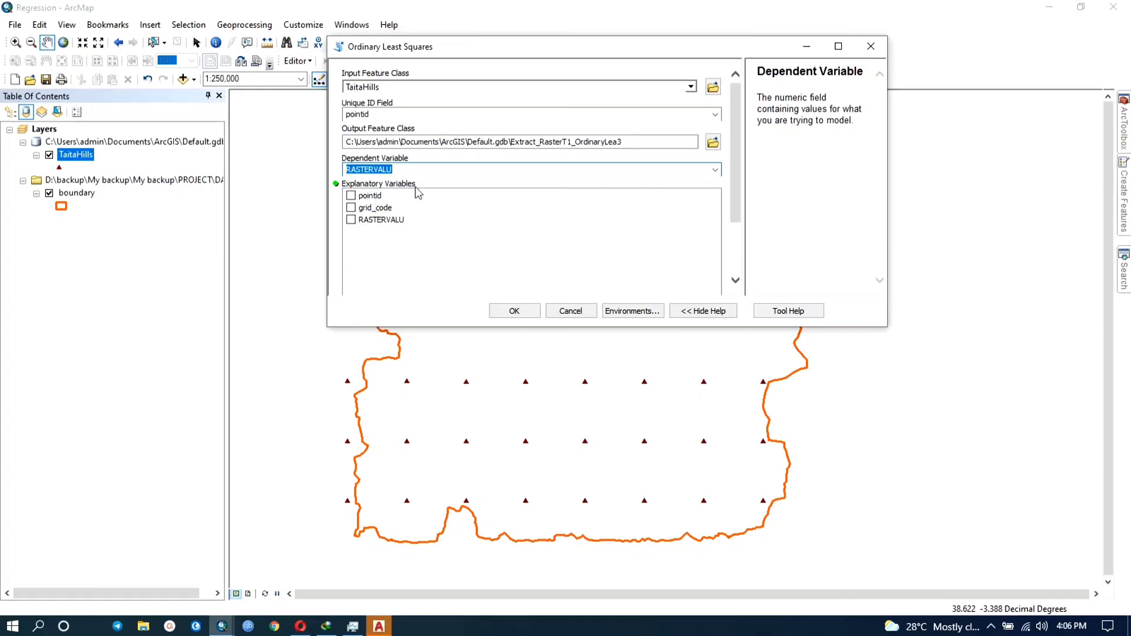
left_click(352, 208)
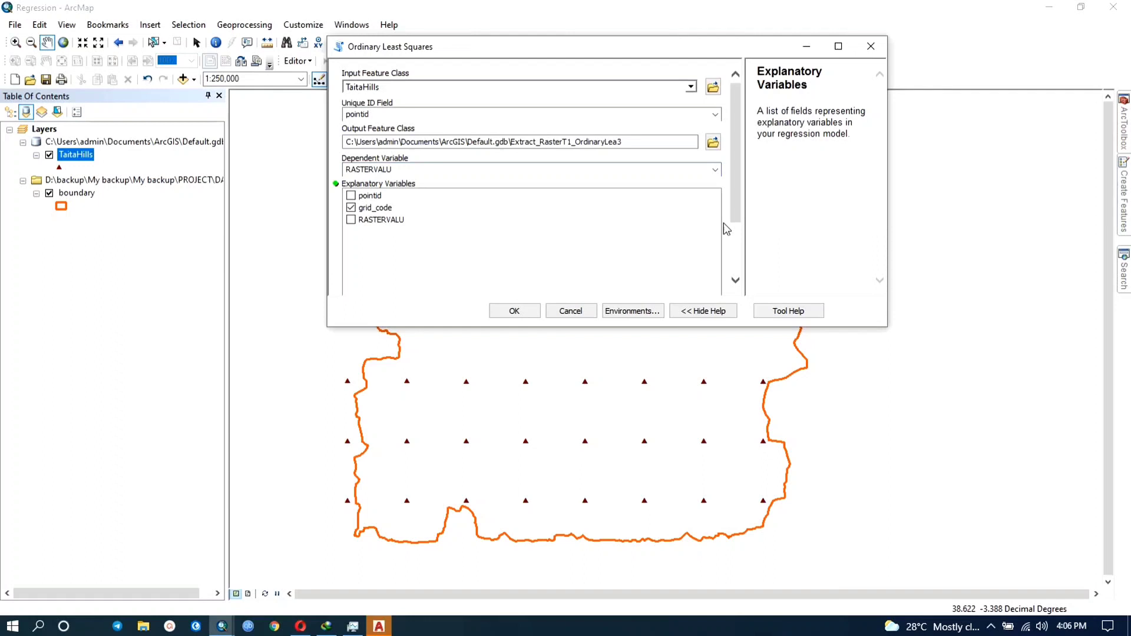
mouse_move(740, 212)
left_mouse_down()
mouse_move(738, 286)
mouse_move(736, 196)
left_mouse_up()
left_click_drag(740, 207, 741, 255)
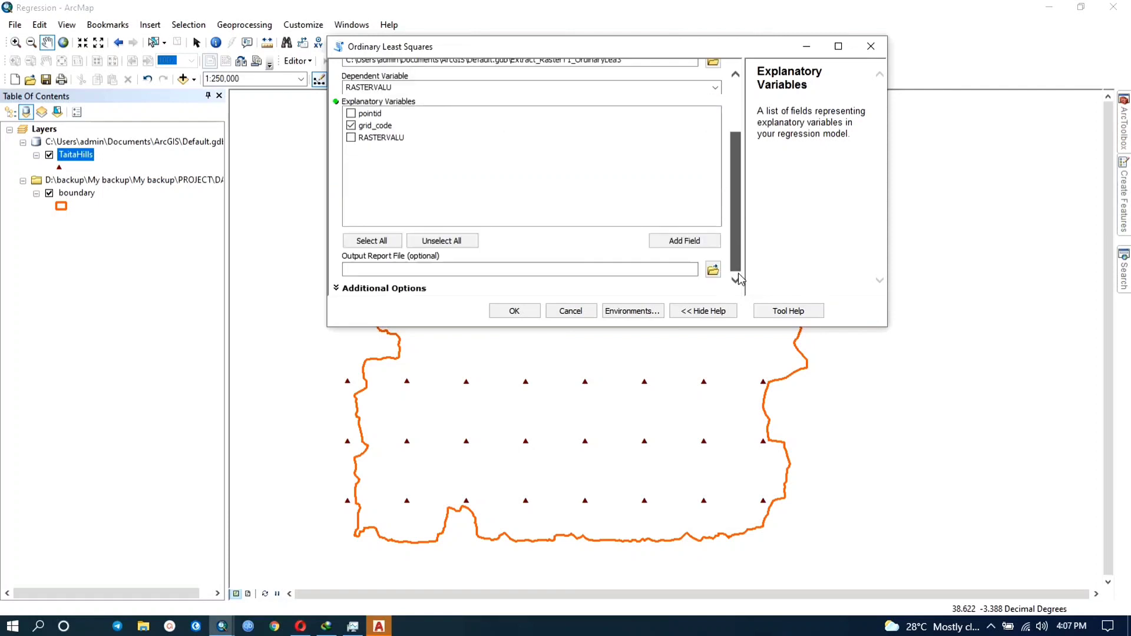
left_click(519, 311)
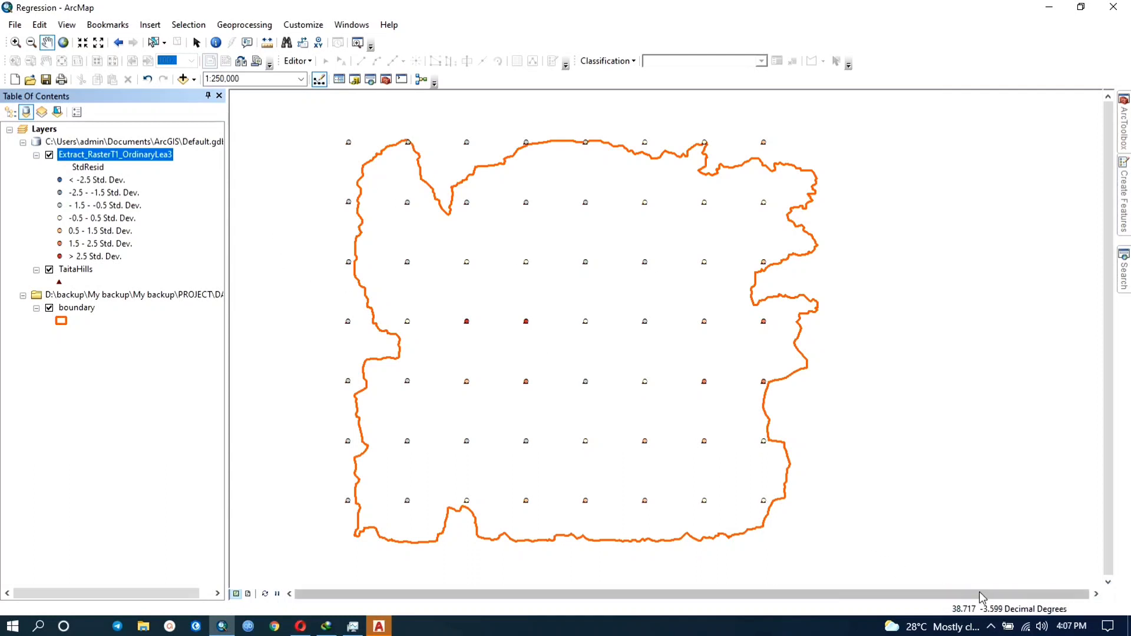
Show the newest OLS run's messages: grid_code coefficient 0.111544, R-squared 0.995759, AICc 202.518620.
left_click(244, 24)
left_click(272, 182)
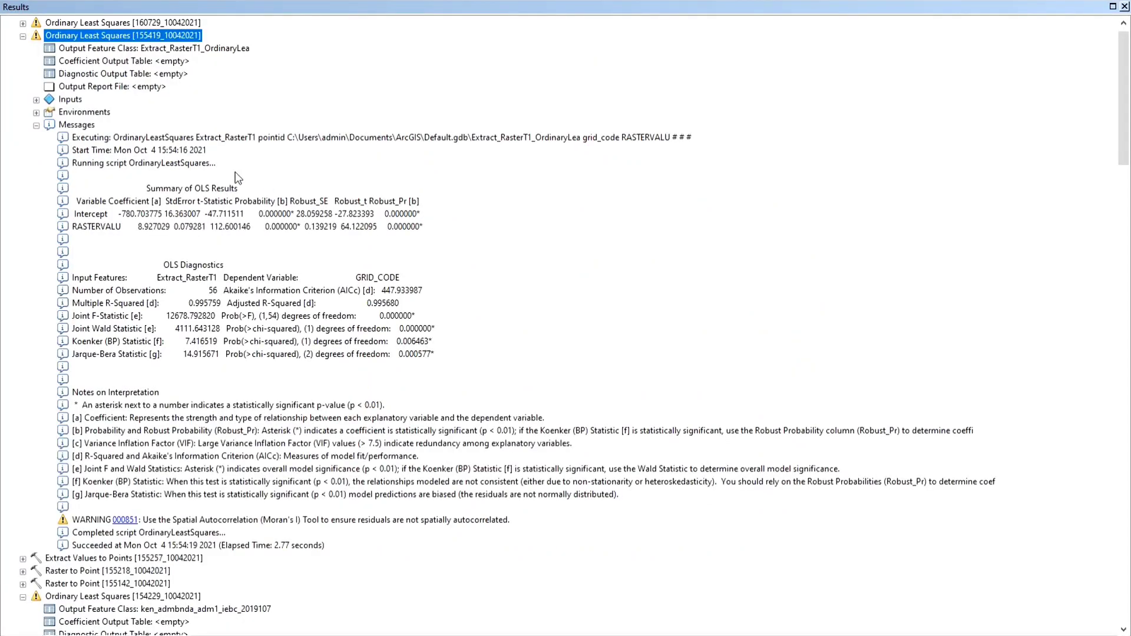
left_click(23, 37)
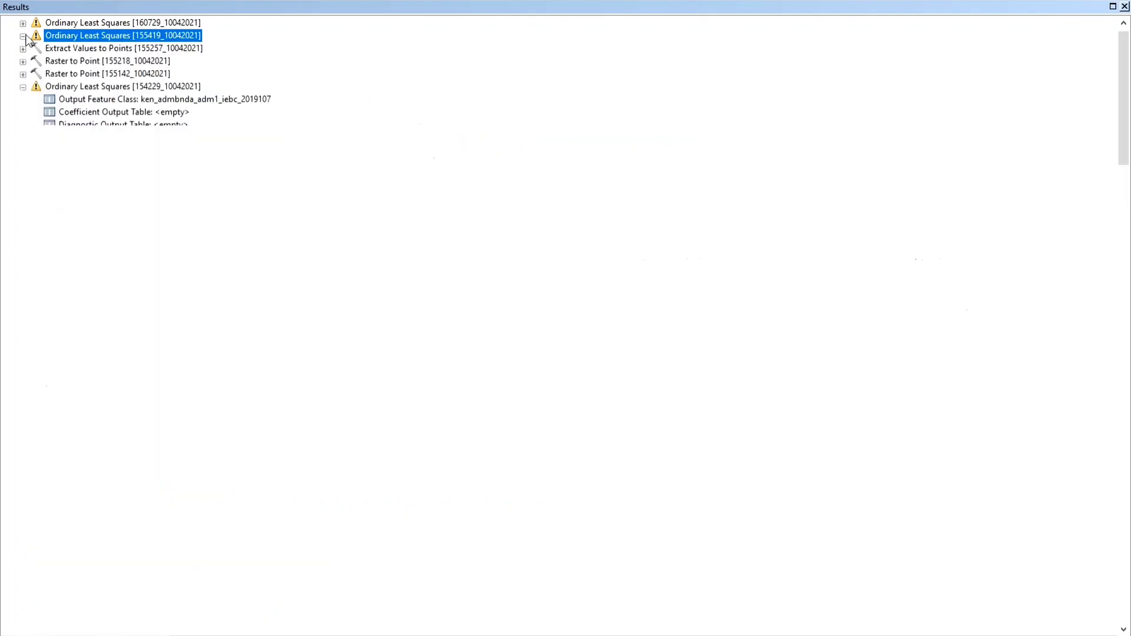
left_click(22, 25)
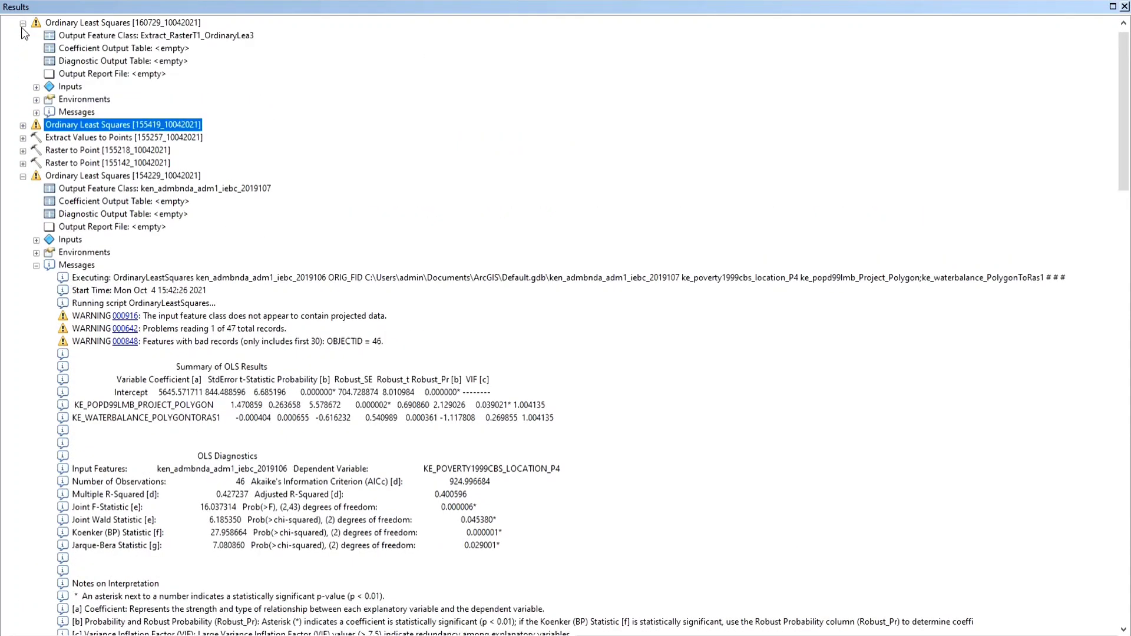
left_click(37, 112)
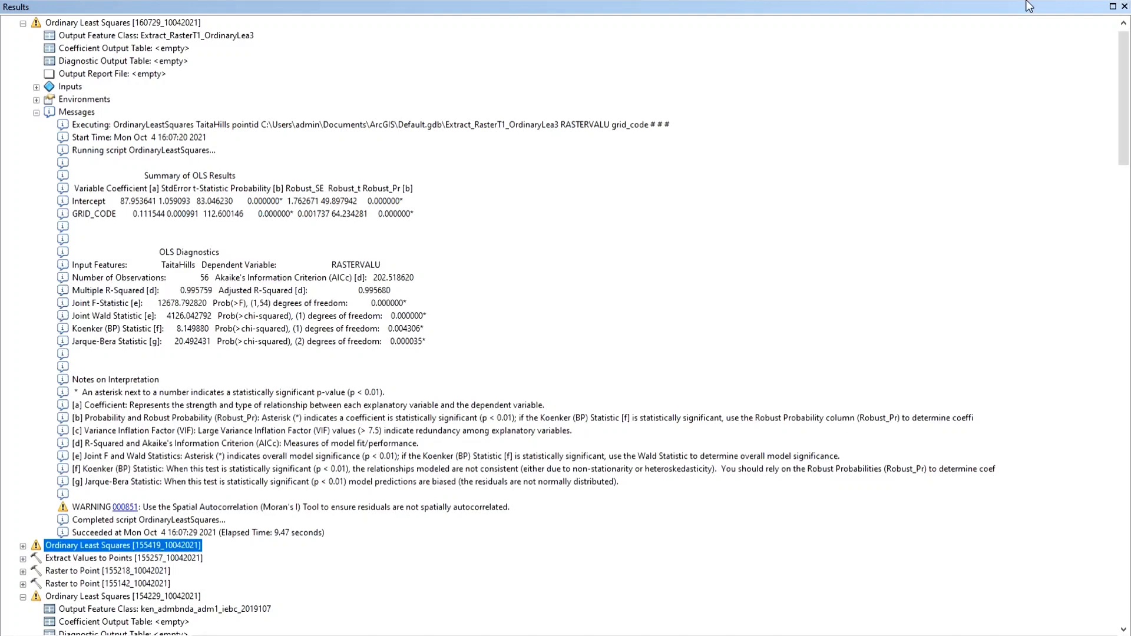
Close the Results window to return to the residual points map.
left_click(1124, 6)
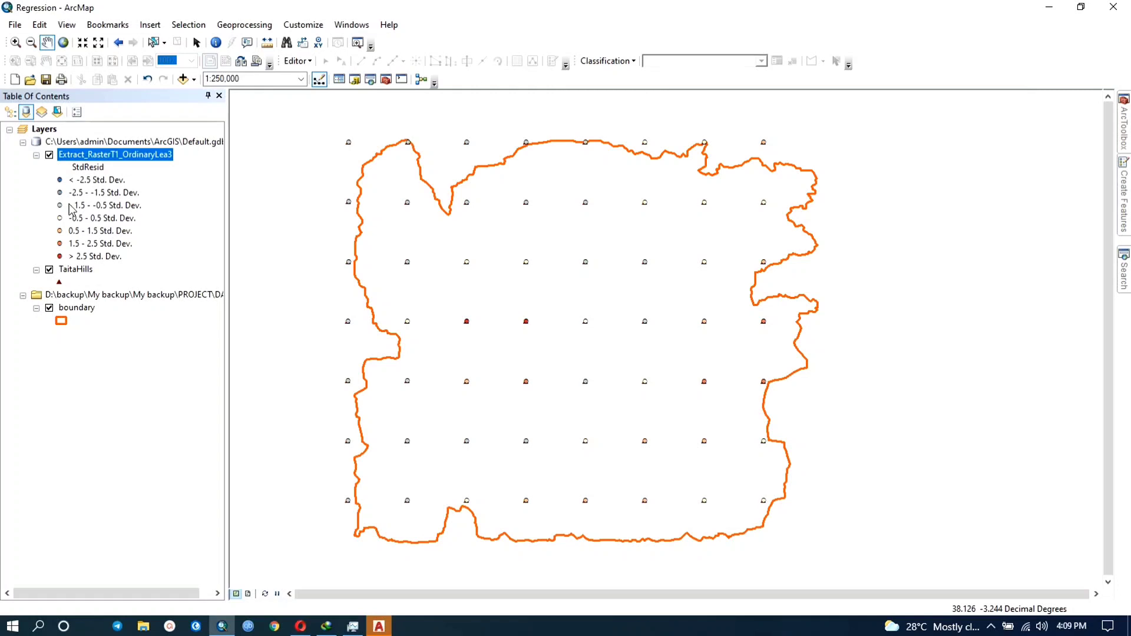
right_click(119, 163)
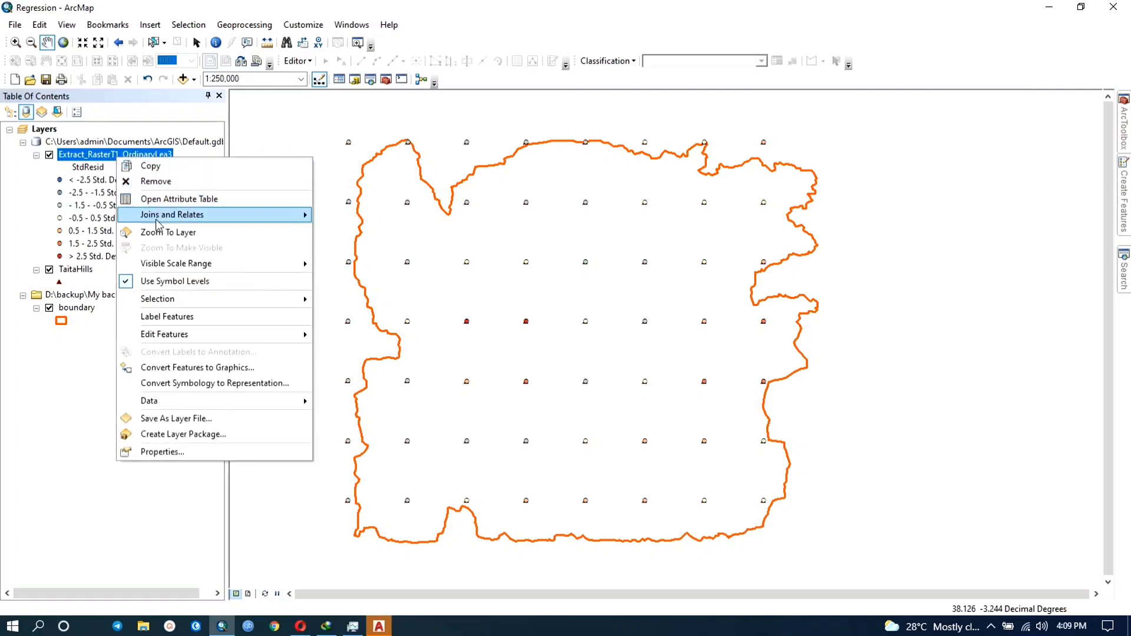
left_click(180, 199)
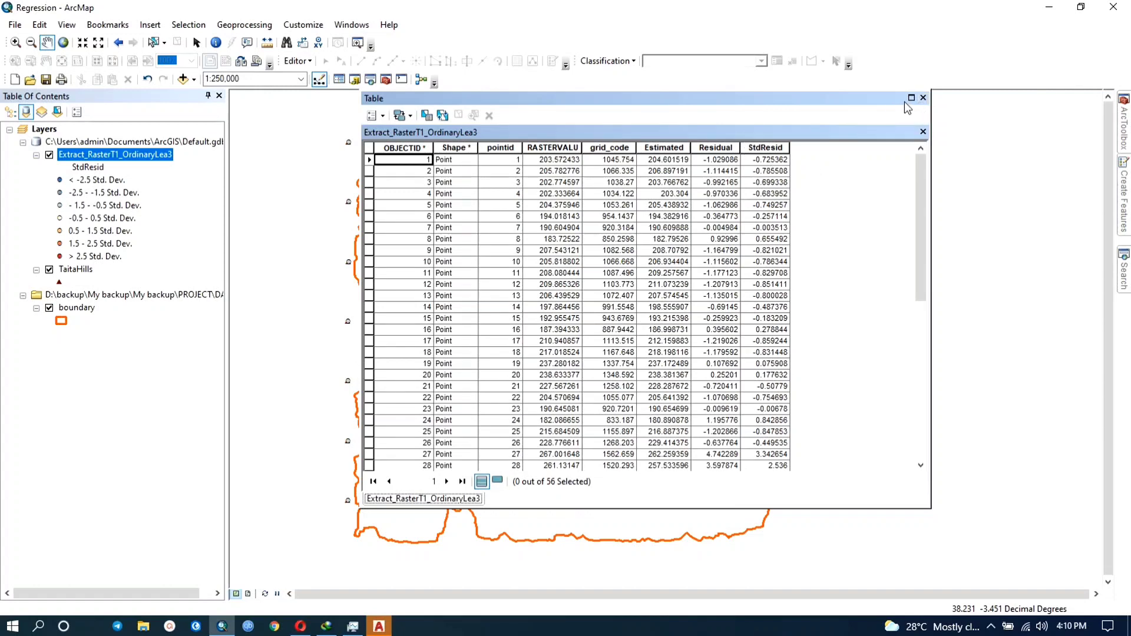
left_click(923, 98)
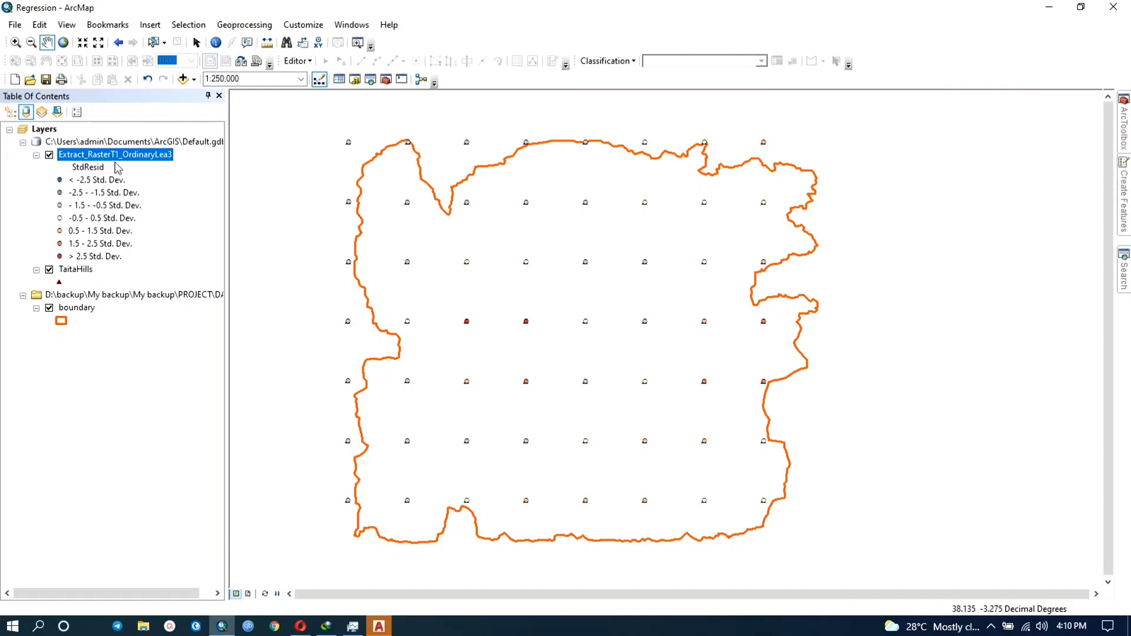
Apply a green-yellow-red ramp to the residual layer's symbology and turn off TaitaHills.
right_click(139, 155)
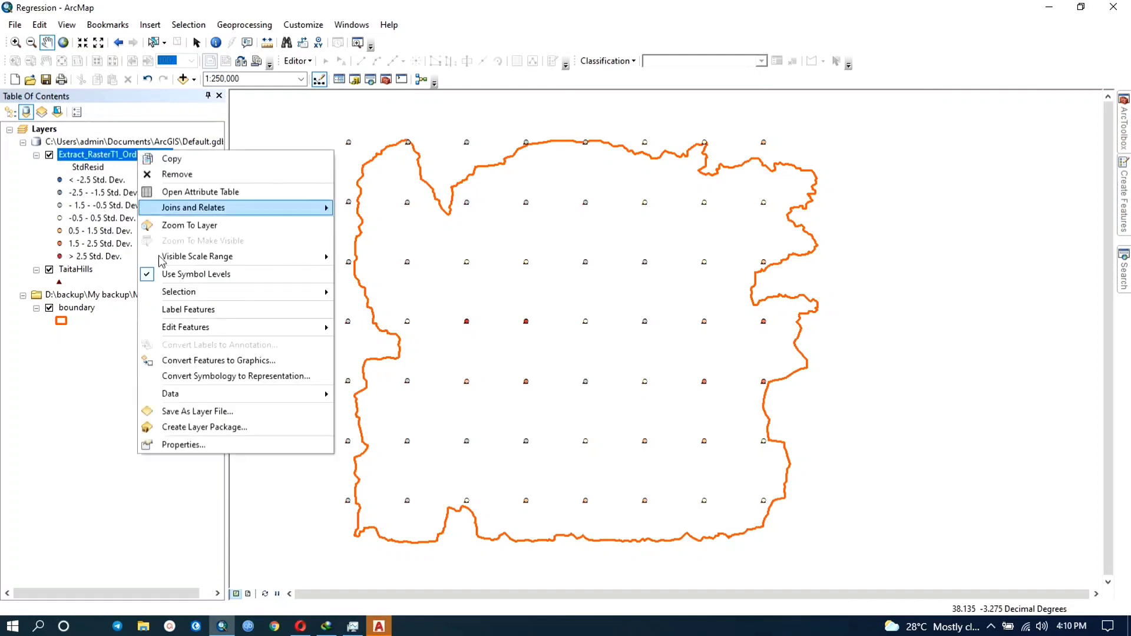
left_click(166, 446)
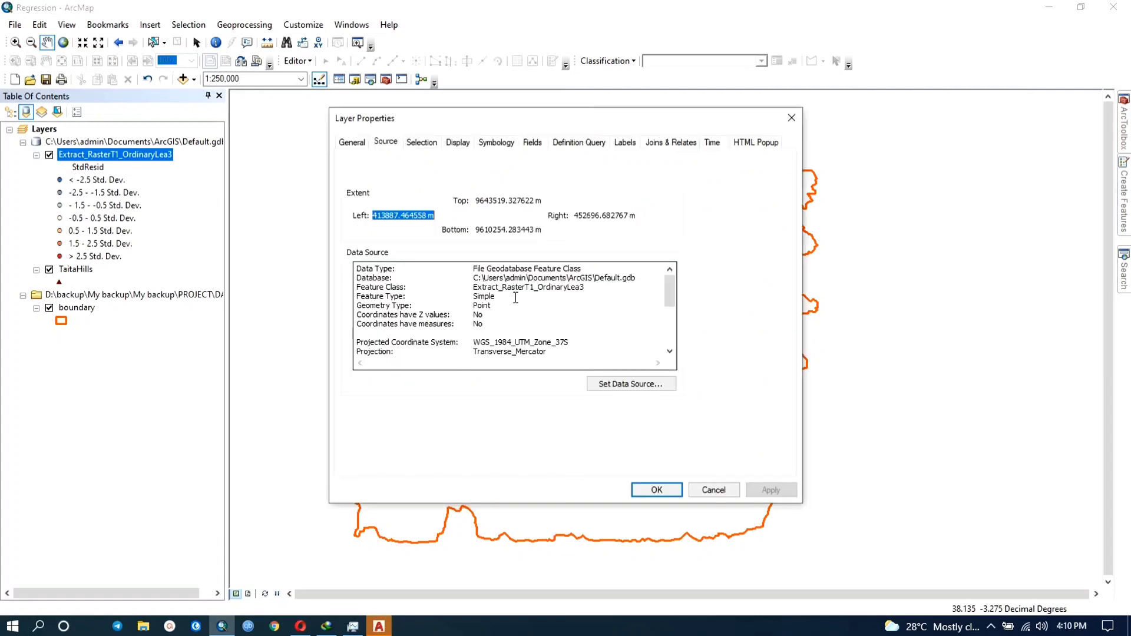
left_click(497, 143)
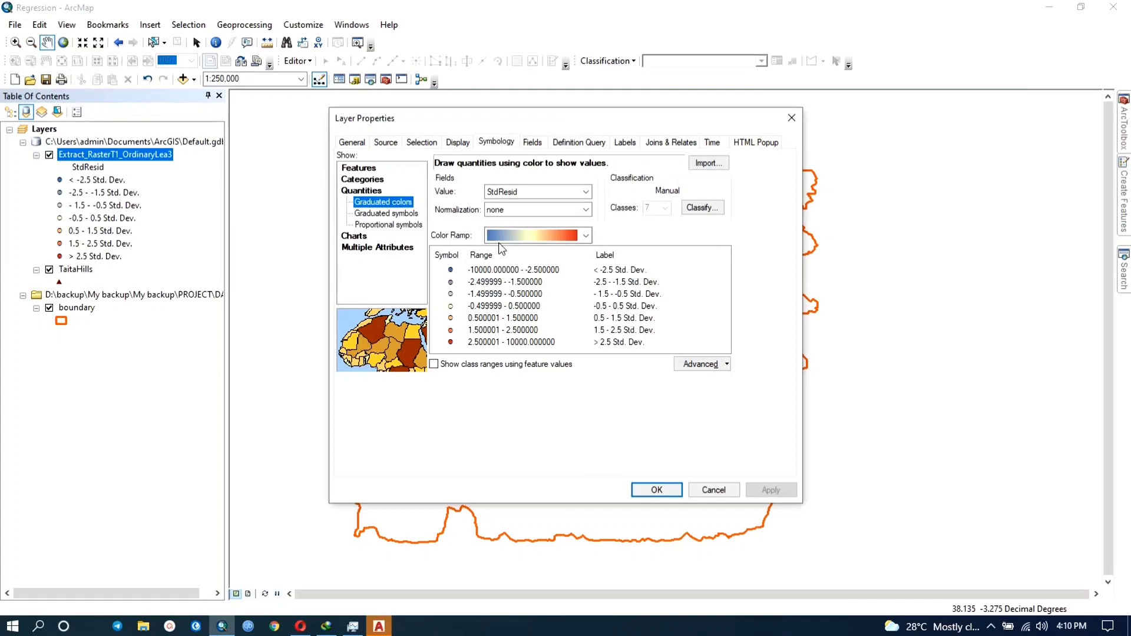
left_click(586, 236)
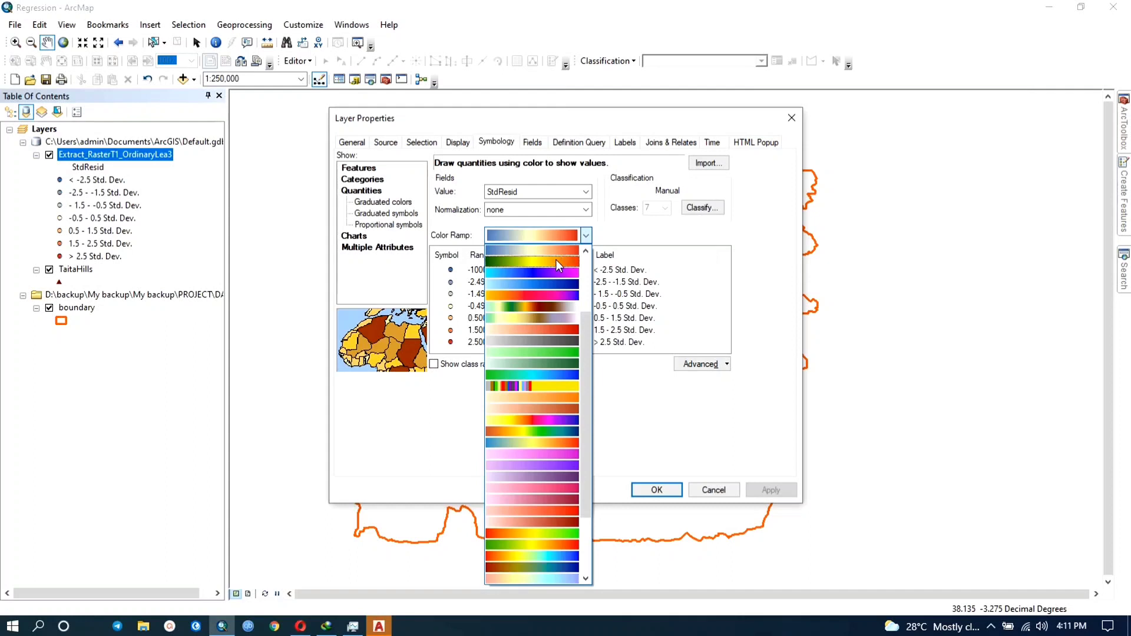
left_click(569, 261)
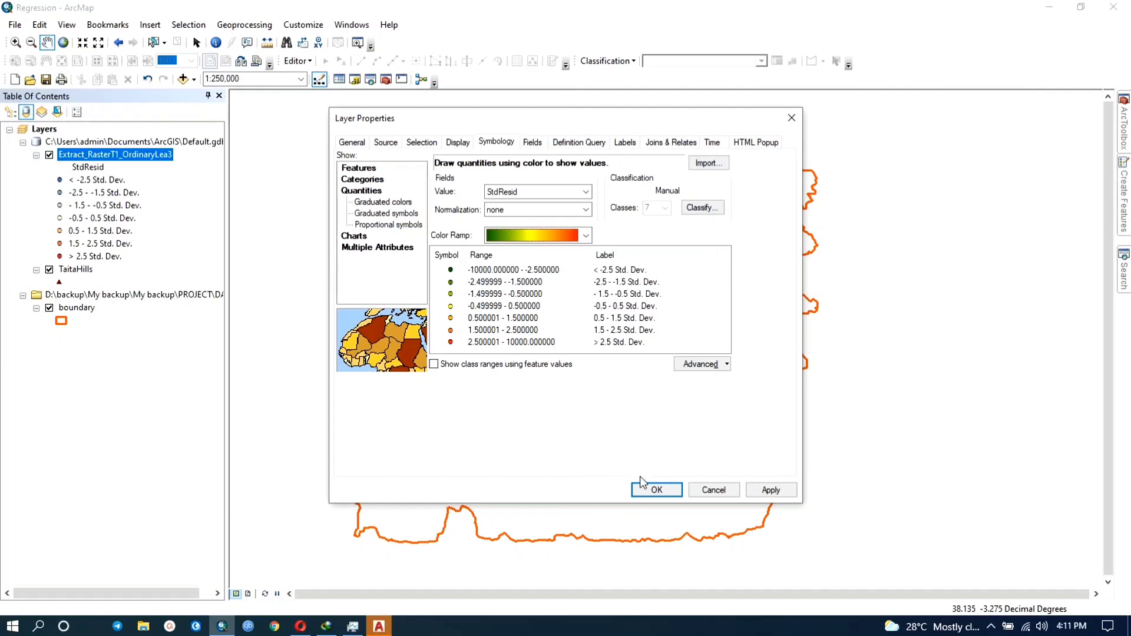
left_click(655, 490)
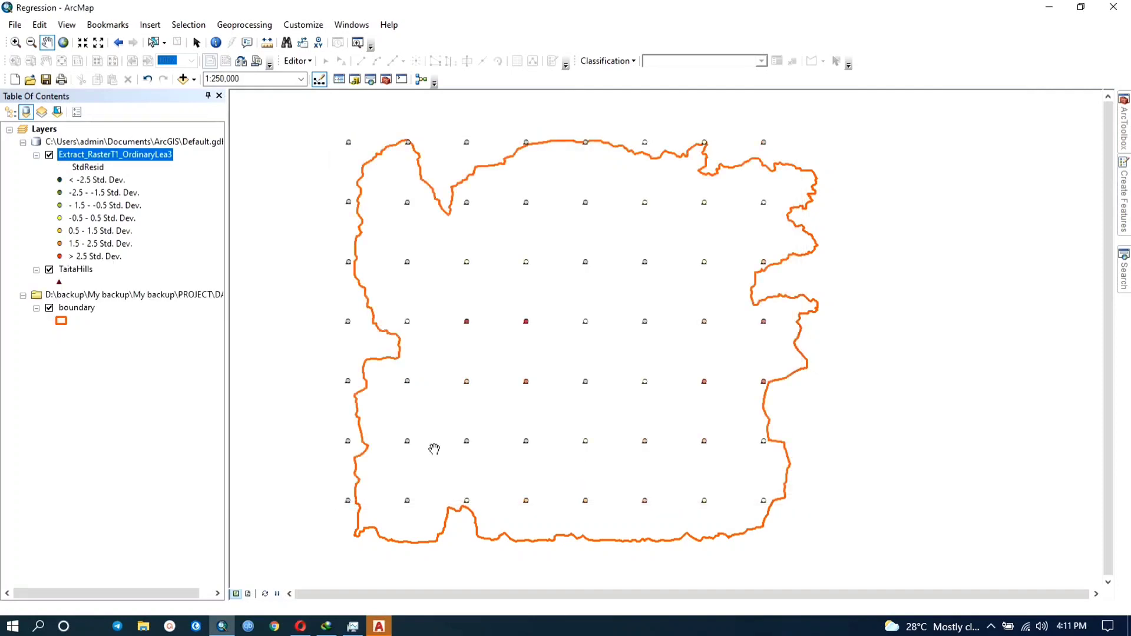
left_click(50, 270)
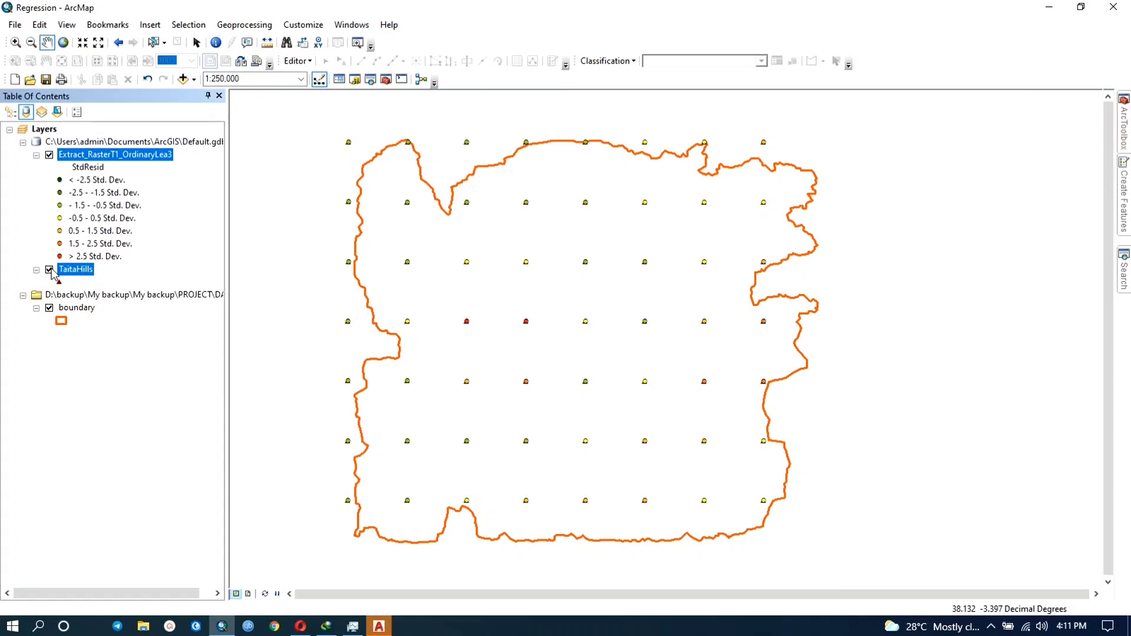